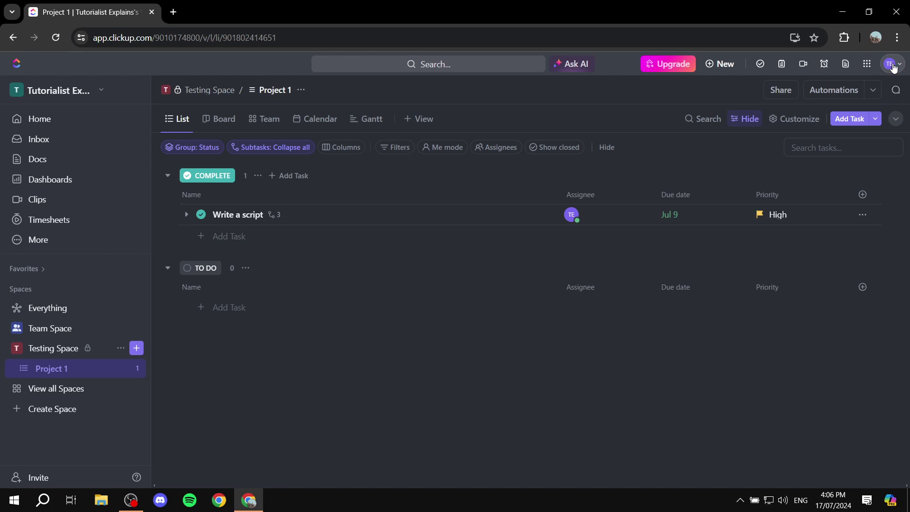
Open the App Center from the Quick Action Menu and view the Featured integrations
click(865, 68)
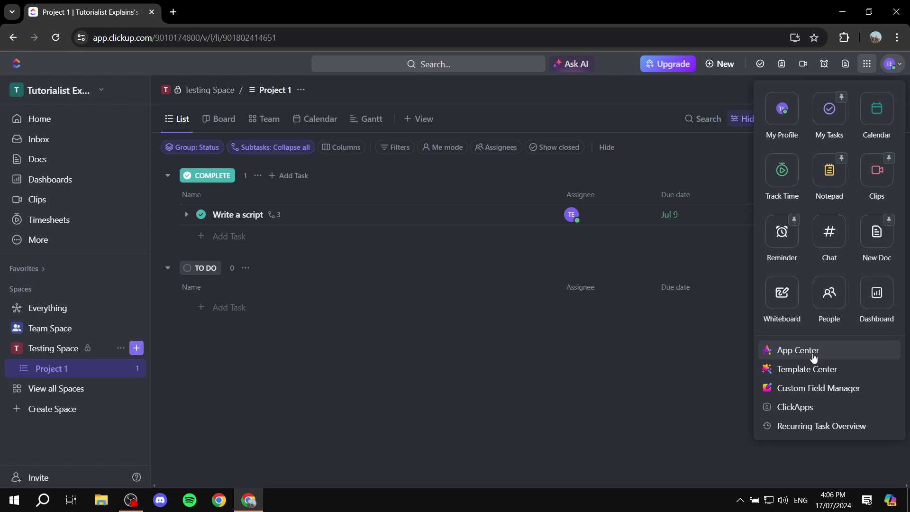
click(813, 356)
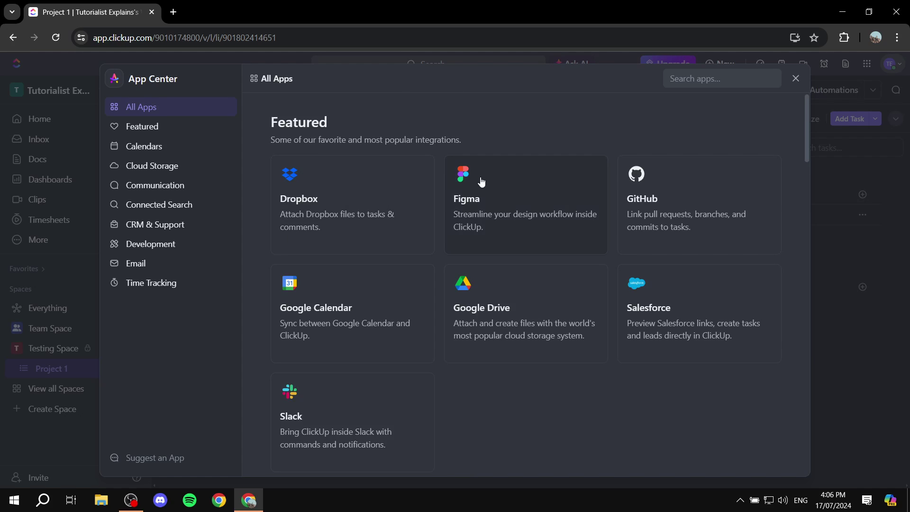
drag(273, 118, 351, 115)
click(411, 115)
Browse the All Apps catalogue down to Outlook Email
scroll(463, 177, down, 4)
scroll(464, 179, down, 4)
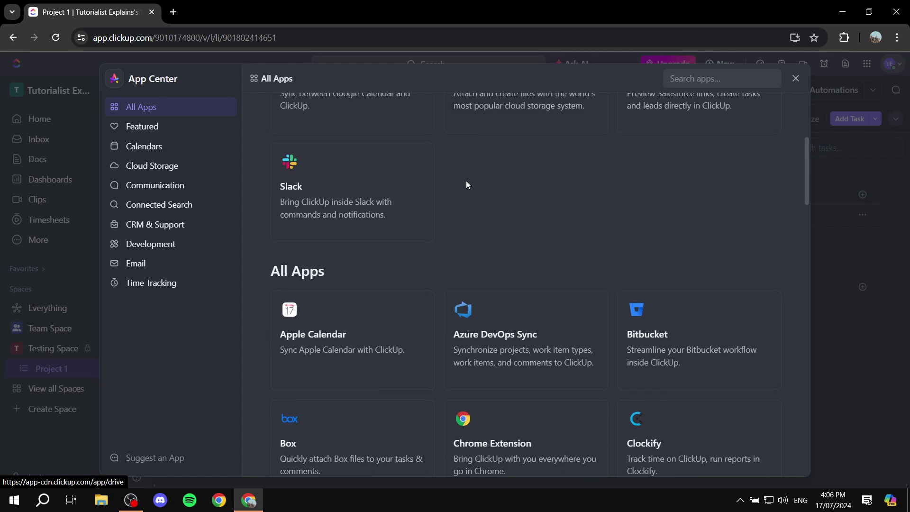
scroll(474, 199, down, 1)
scroll(478, 204, down, 3)
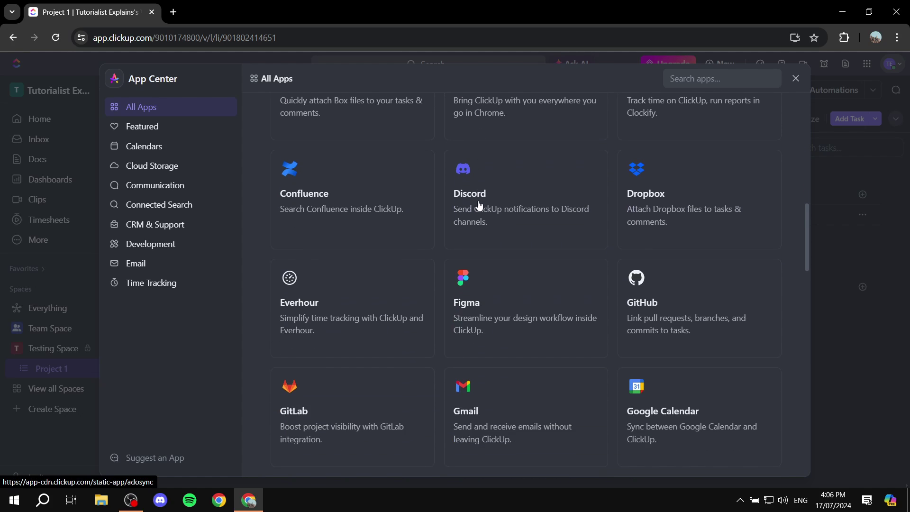
scroll(474, 203, down, 5)
scroll(528, 257, down, 8)
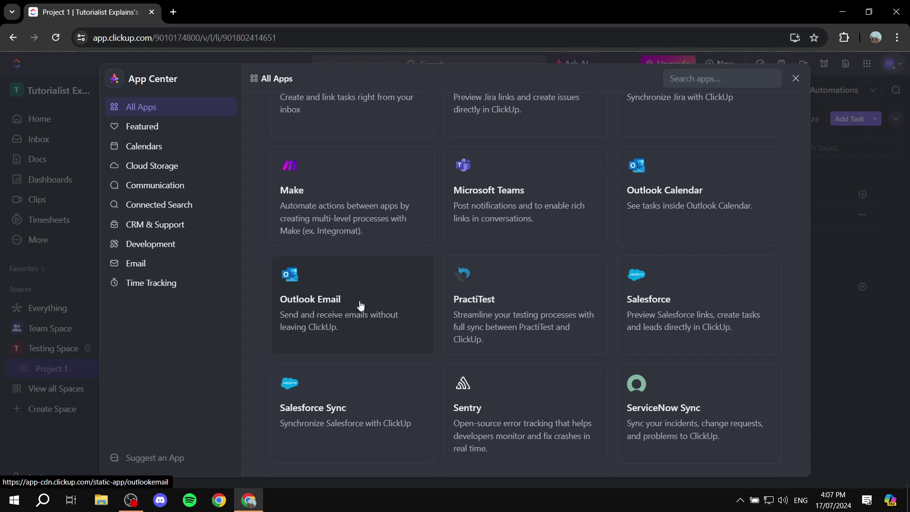
Filter the App Center to Email apps and open the Outlook Email integration page
click(156, 262)
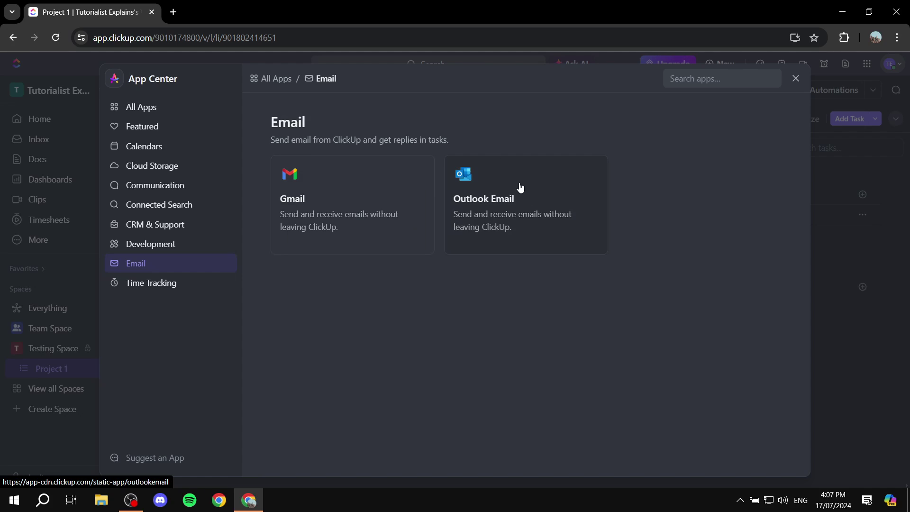
click(203, 146)
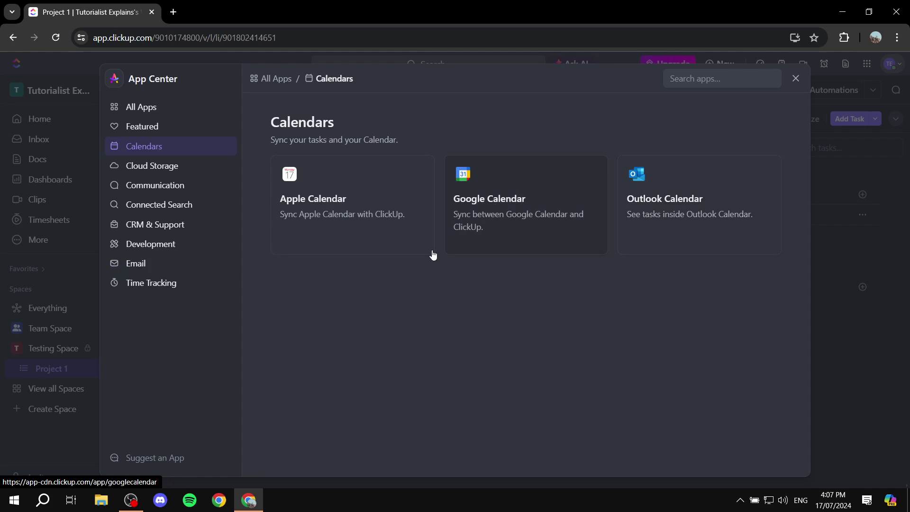
click(186, 266)
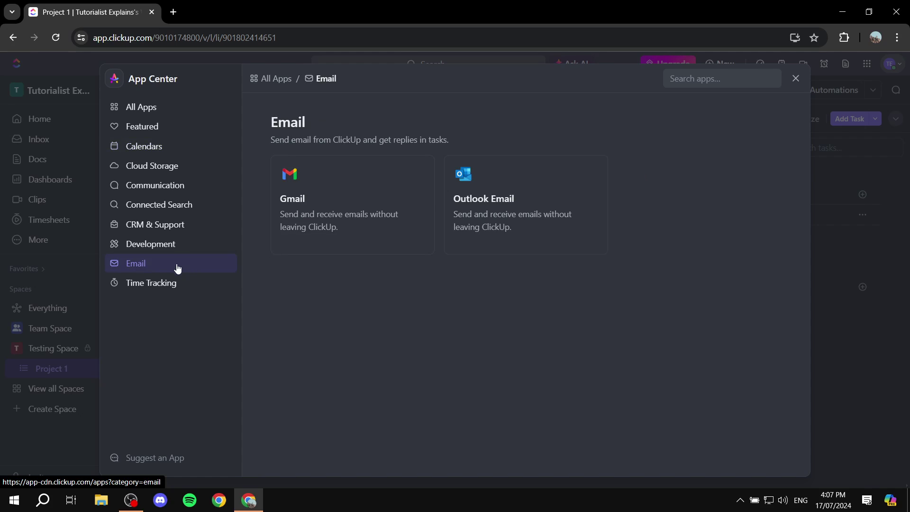
click(537, 192)
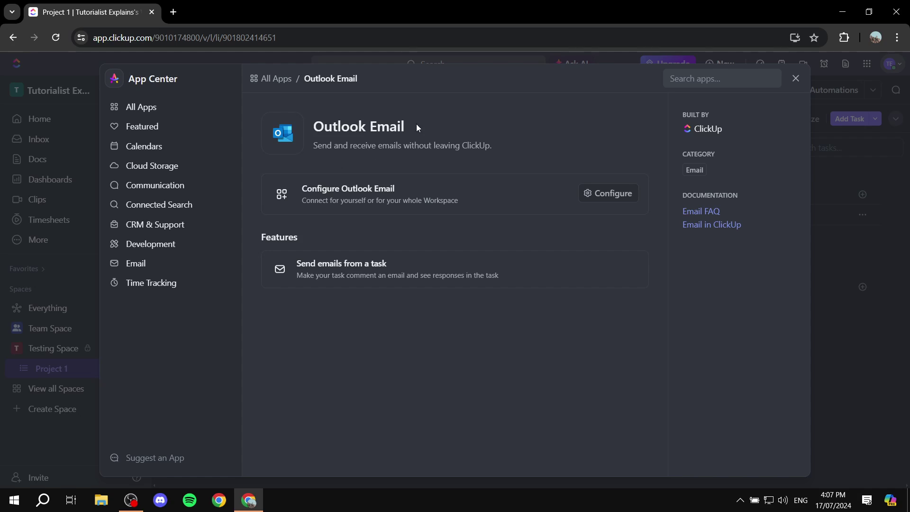
Configure Outlook Email, moving to the workspace's Email Integration settings with the Email ClickApp on
drag(320, 149, 494, 144)
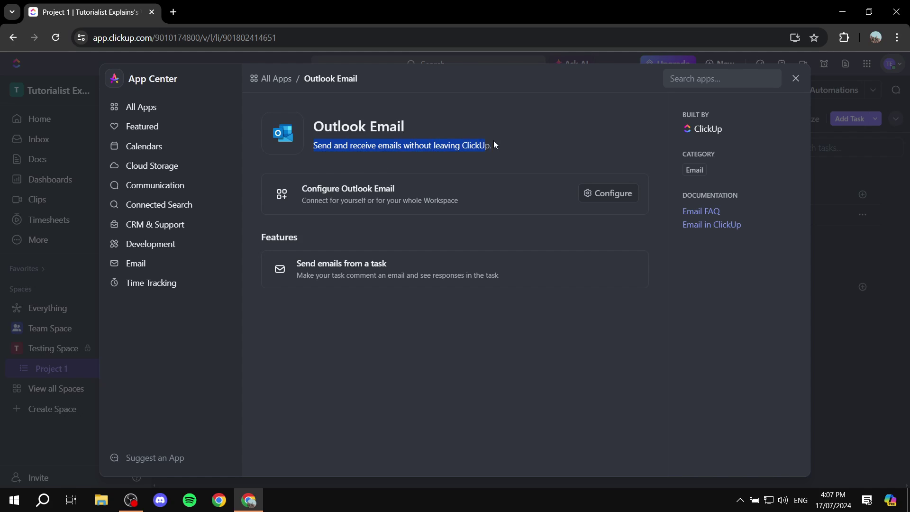
click(513, 142)
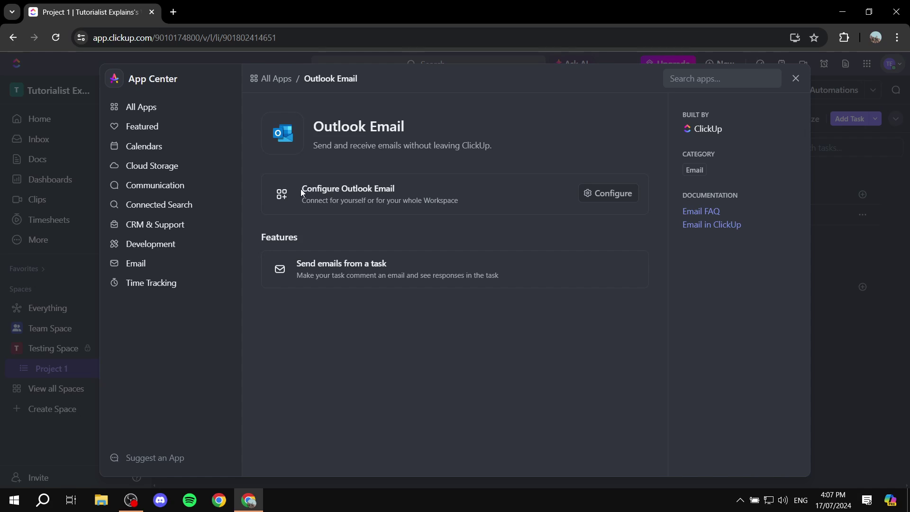
drag(299, 190, 363, 192)
click(588, 193)
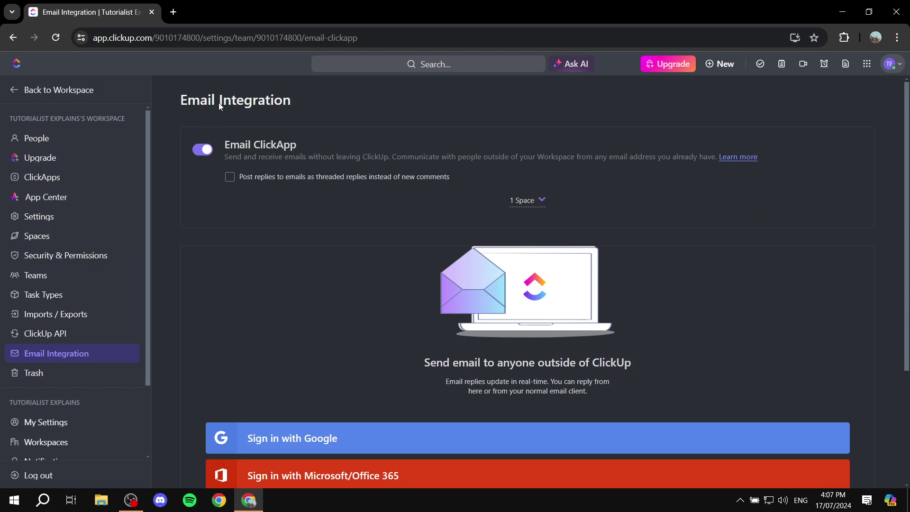
drag(186, 98, 328, 84)
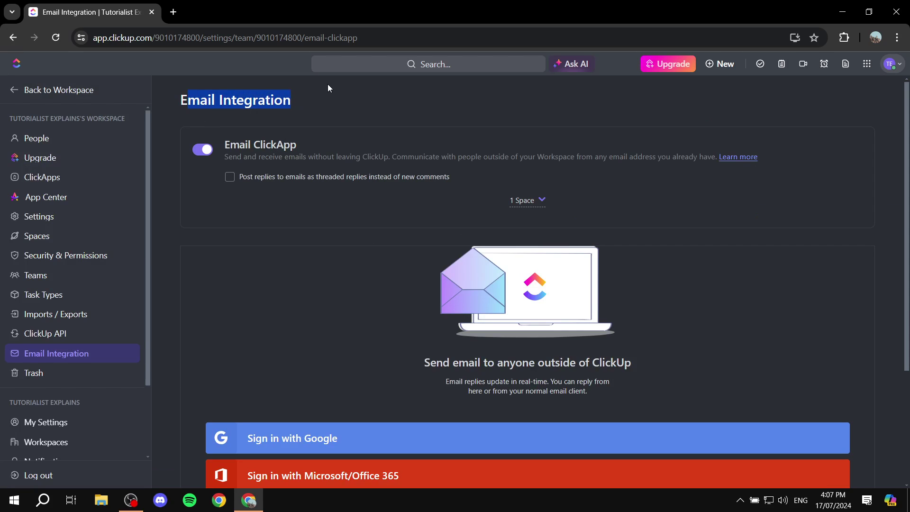
click(328, 87)
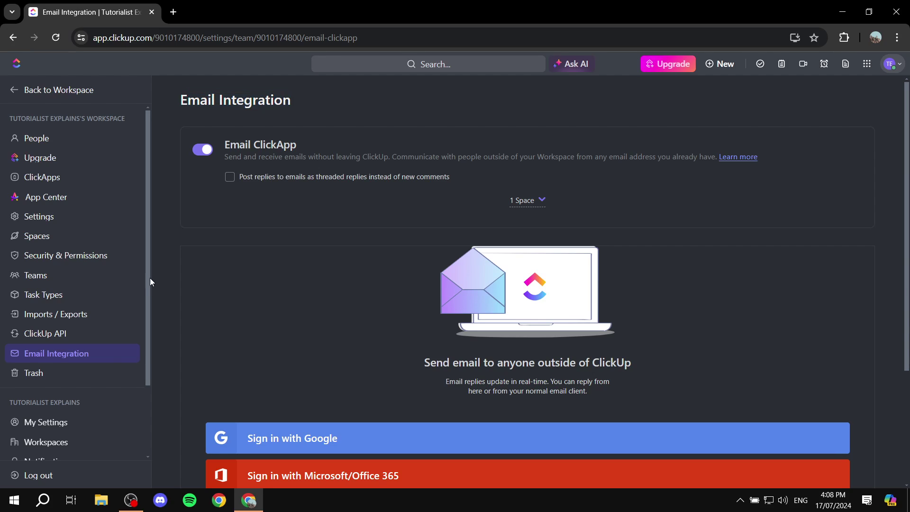
scroll(339, 280, down, 3)
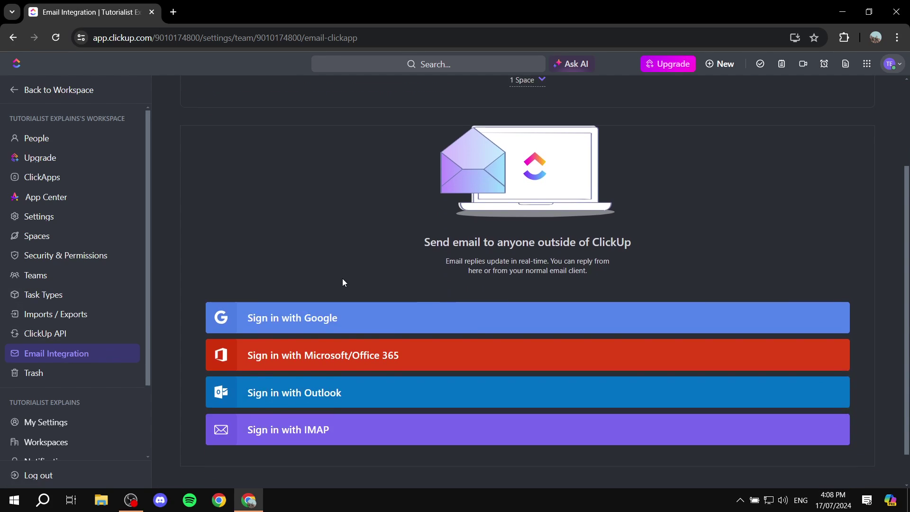
scroll(343, 282, down, 1)
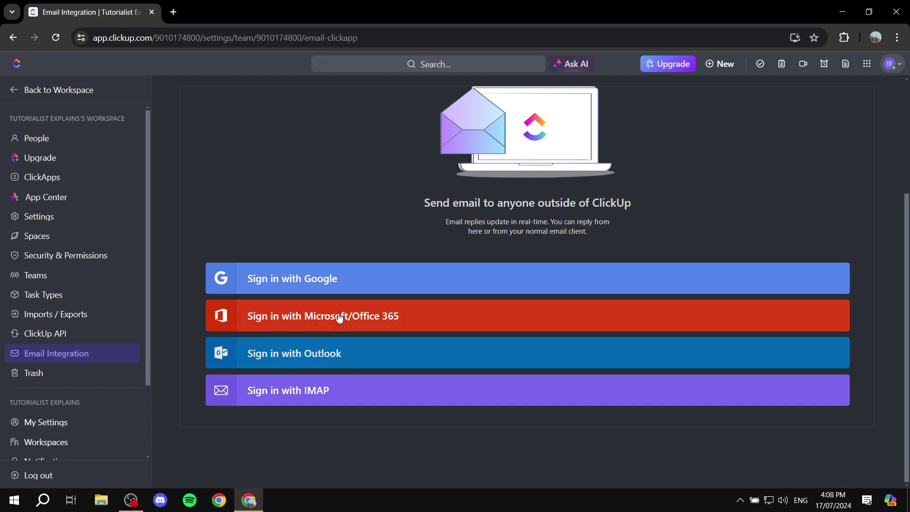
Choose Sign in with Outlook and start filling in the account password
click(276, 357)
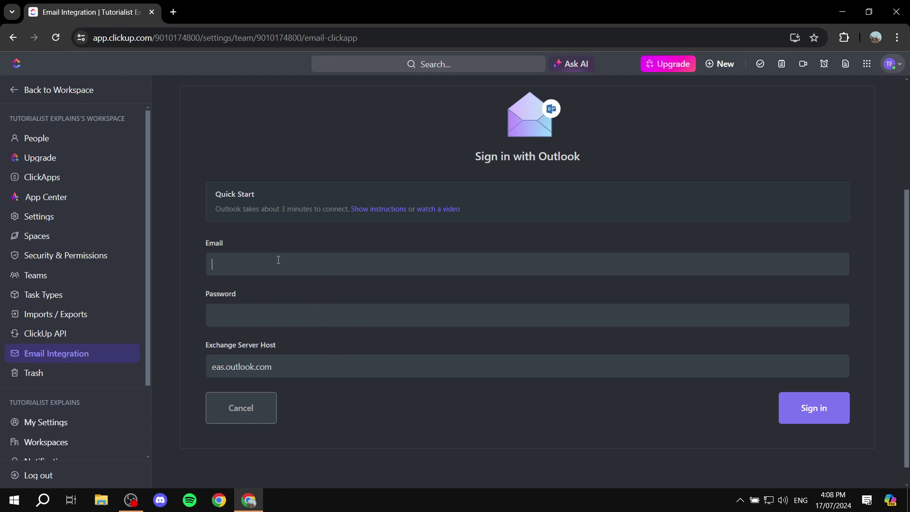
click(280, 315)
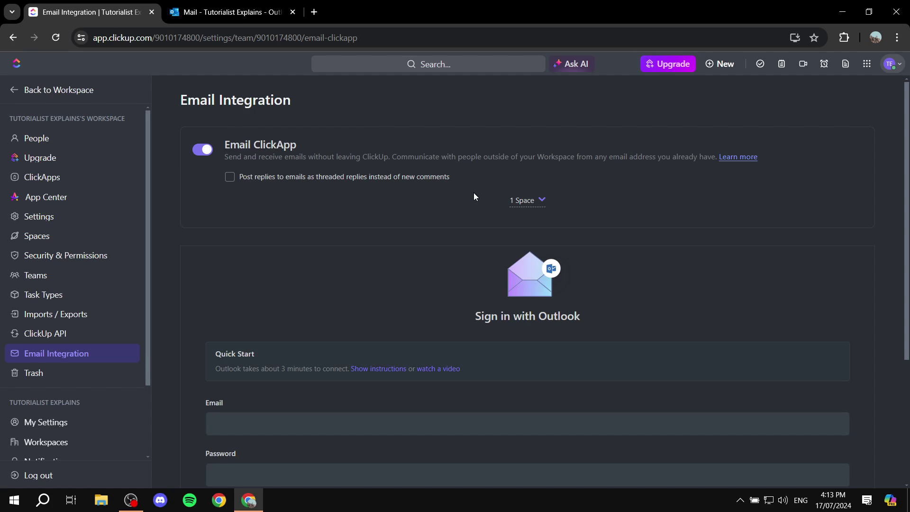
Enable the Email ClickApp for Team Space too, and expand then collapse the Outlook setup instructions
click(538, 203)
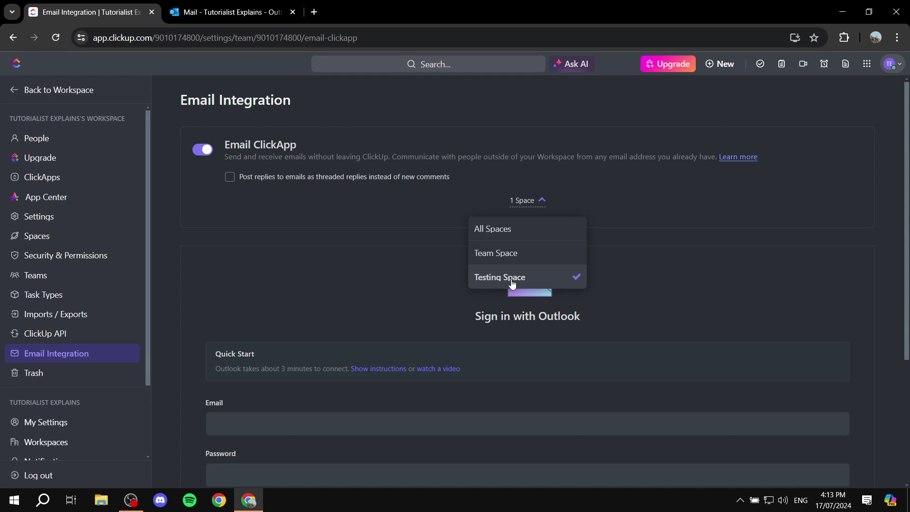
click(513, 246)
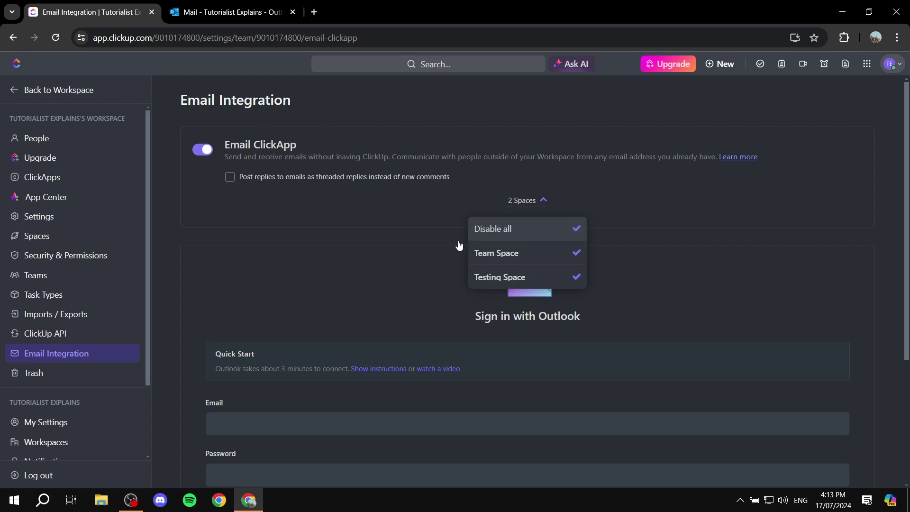
click(422, 251)
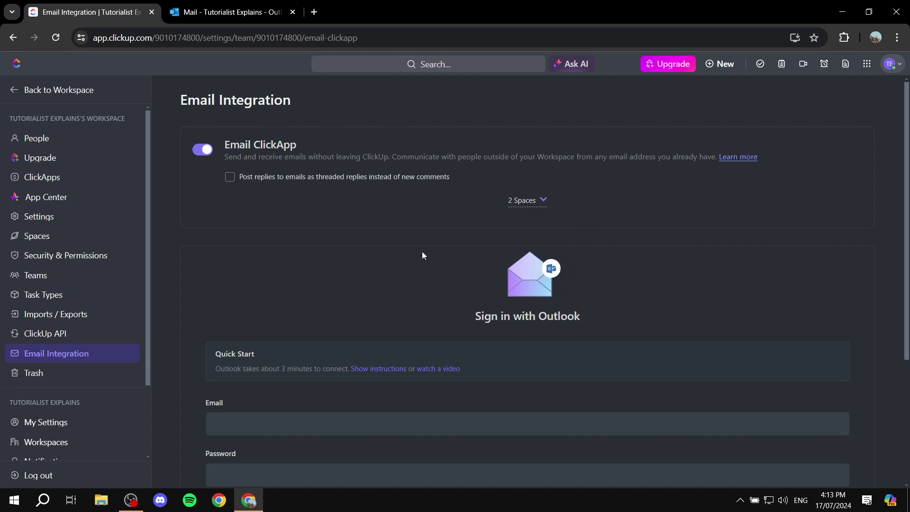
scroll(422, 255, down, 4)
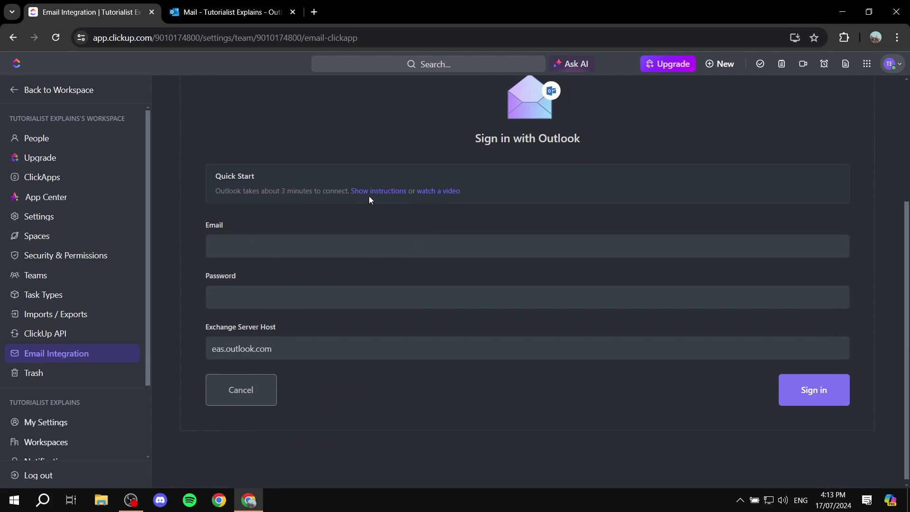
click(373, 193)
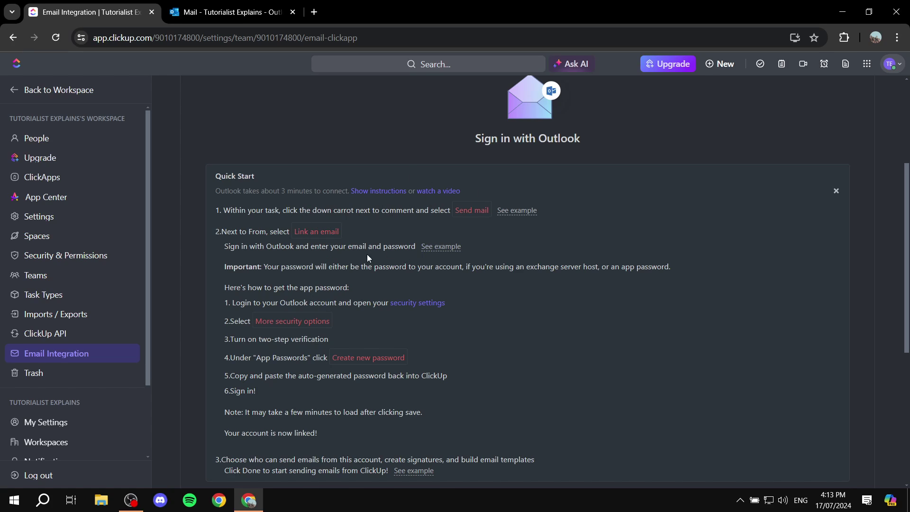
click(394, 192)
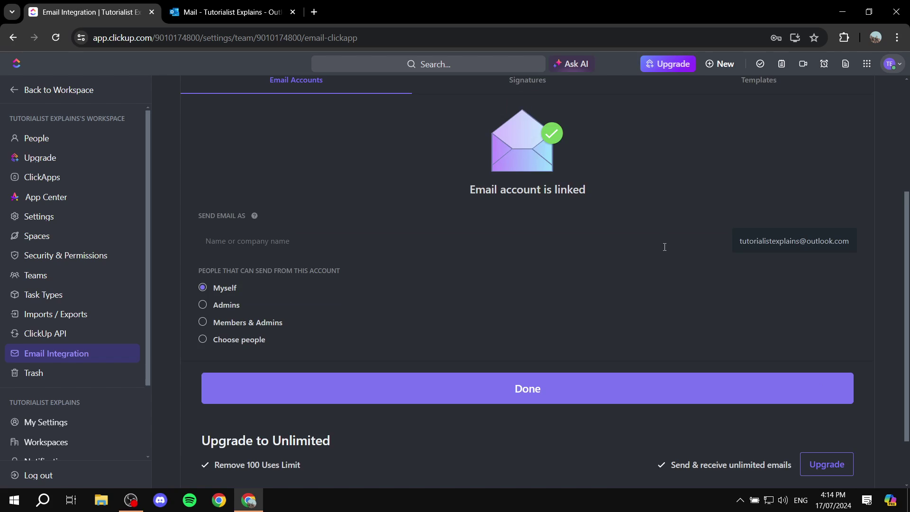
scroll(580, 190, up, 4)
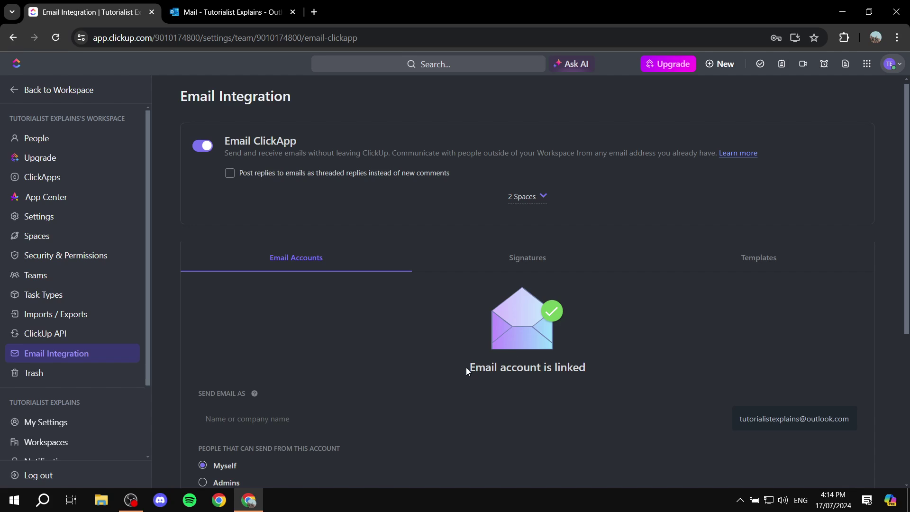
drag(465, 368, 597, 372)
scroll(618, 336, down, 5)
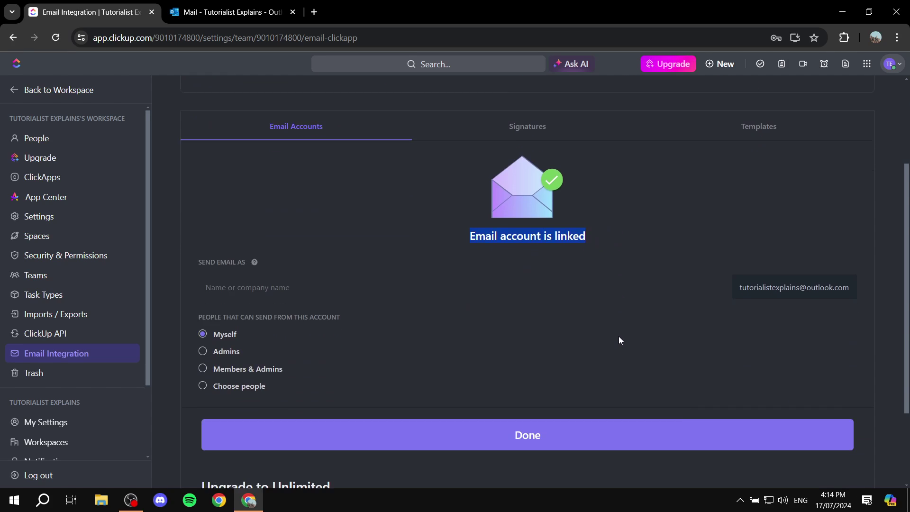
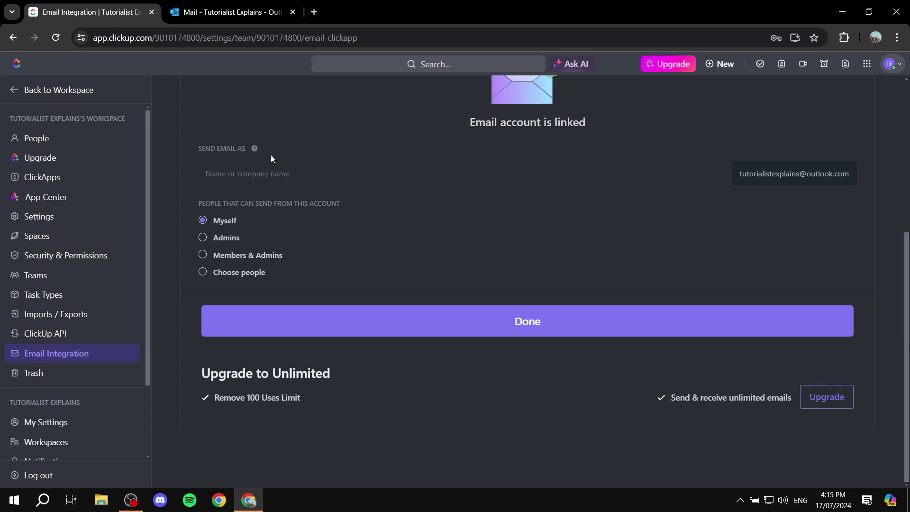
Enter 'Tutorialist' as the linked account's sender name and close the Outlook mail tab
text(Tutorialist Explains)
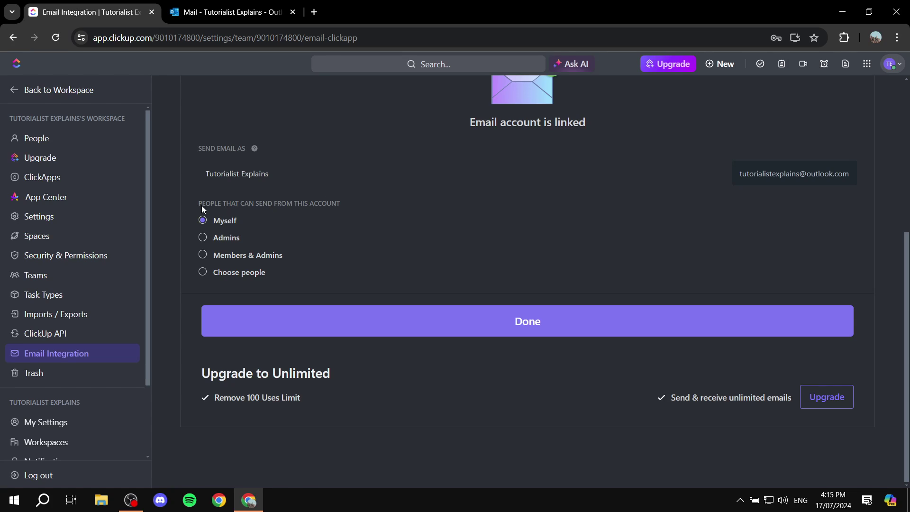
drag(214, 206, 316, 209)
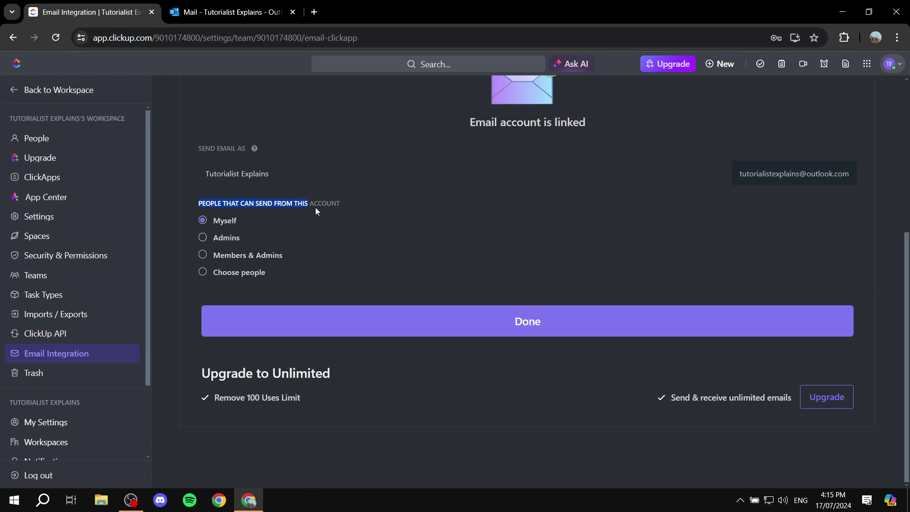
click(350, 204)
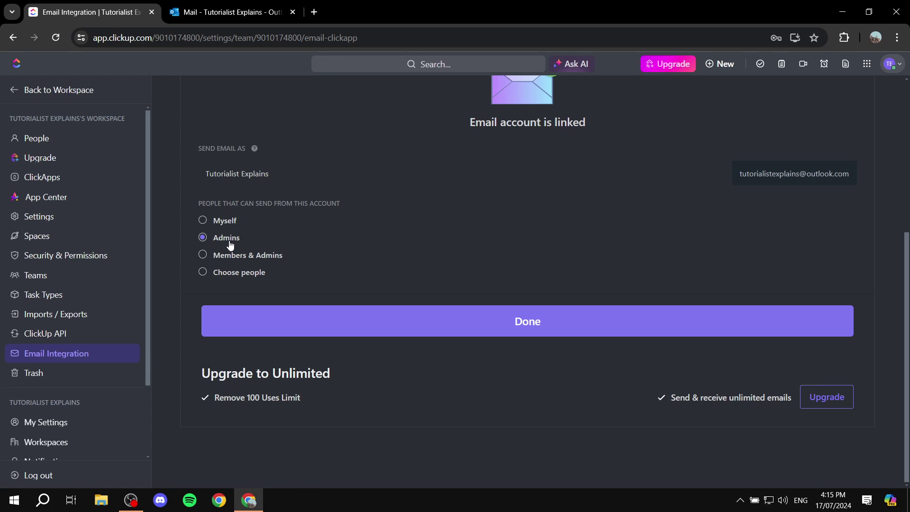
click(292, 12)
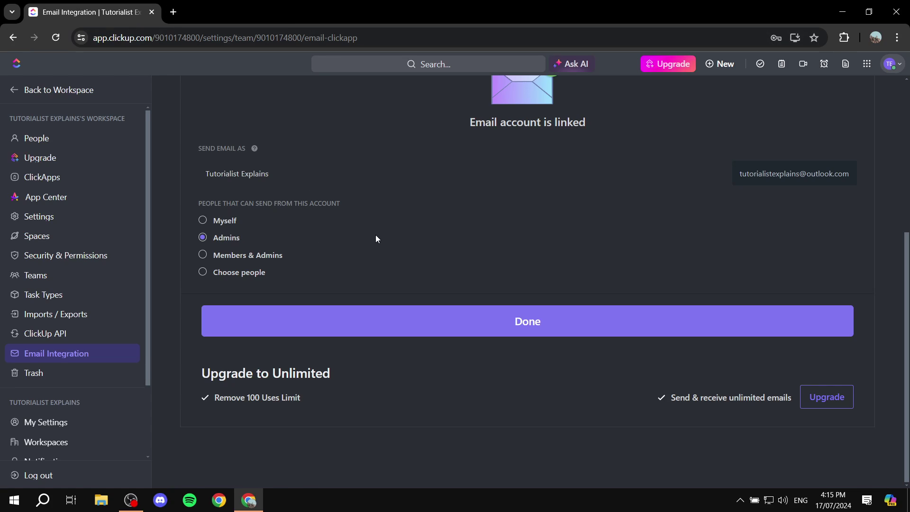
Restrict sending from the linked account to Myself only and finish the setup
click(245, 261)
click(217, 280)
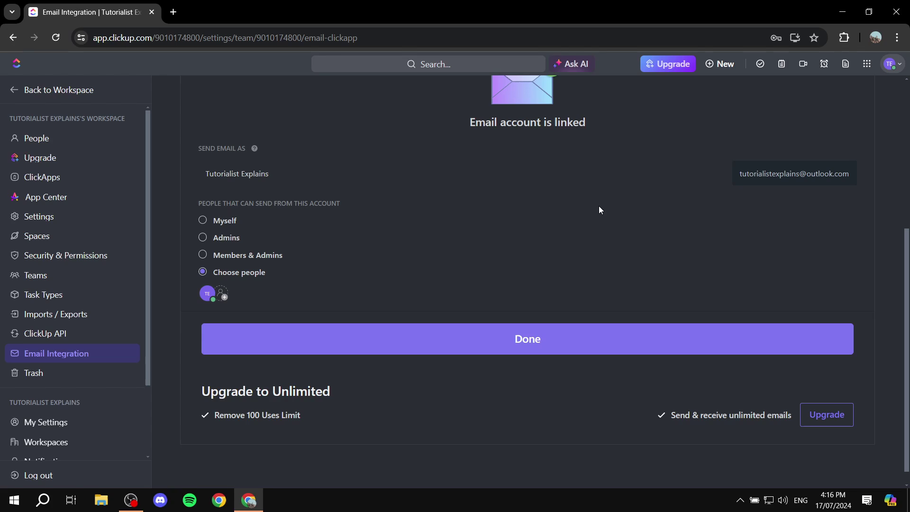
click(221, 223)
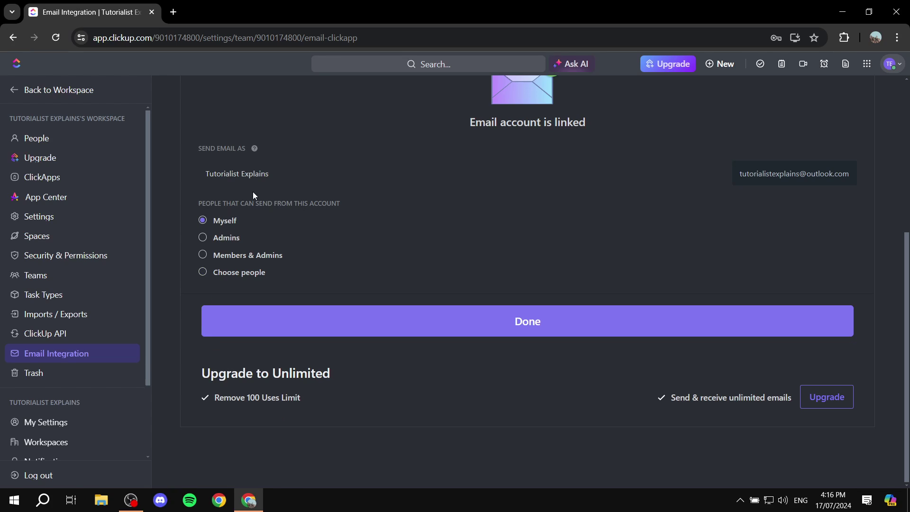
click(440, 316)
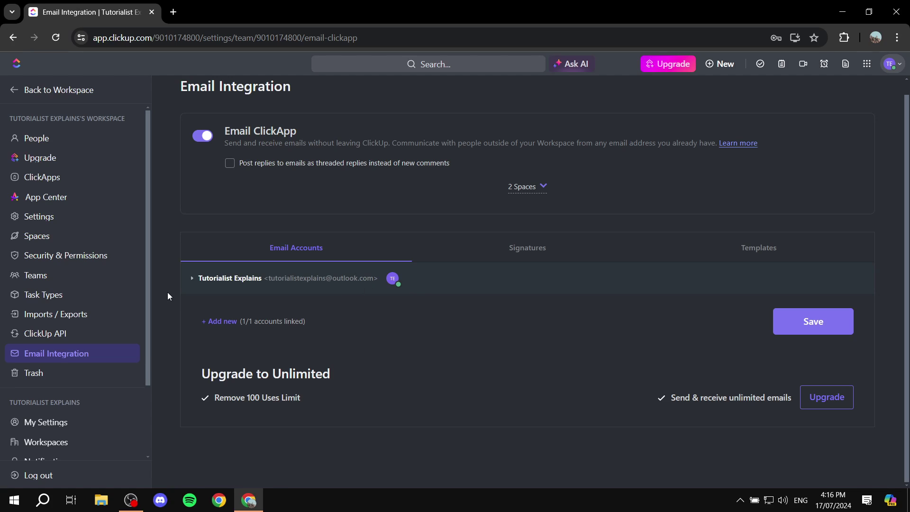
Review and collapse the linked account's sender details, then return to the Project 1 list
drag(278, 282, 374, 283)
scroll(391, 277, up, 4)
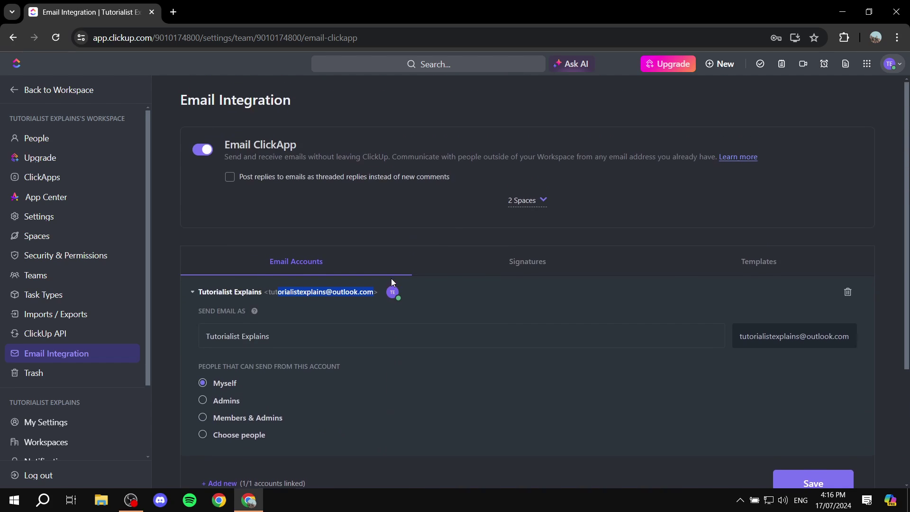
click(192, 291)
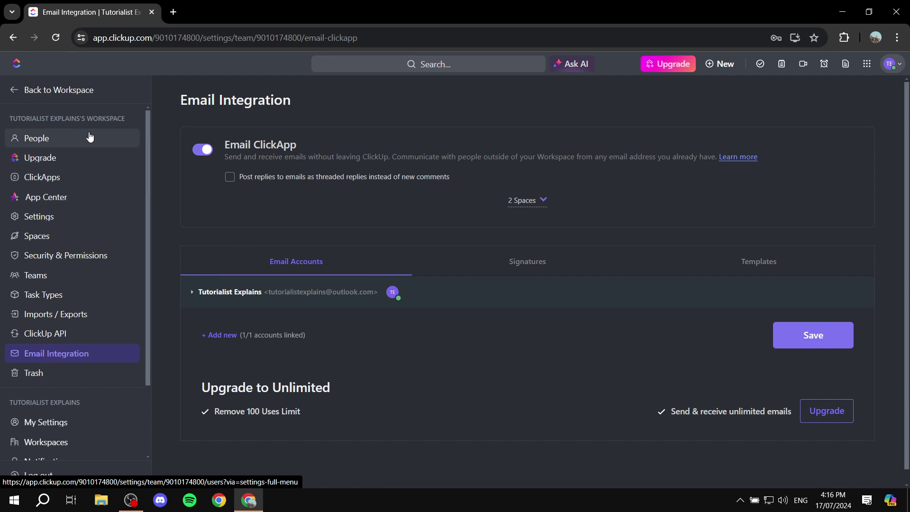
click(21, 90)
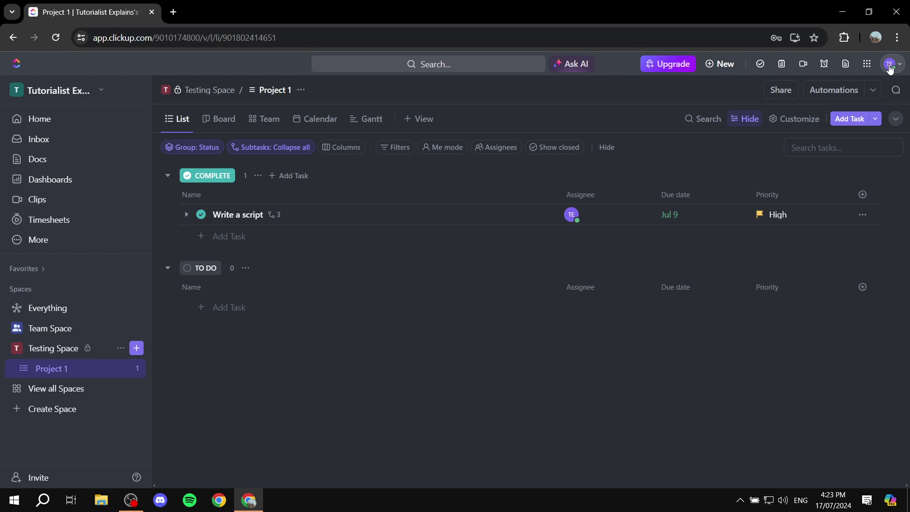
Go to Settings > ClickApps and scroll to the enabled Email ClickApp card
click(889, 66)
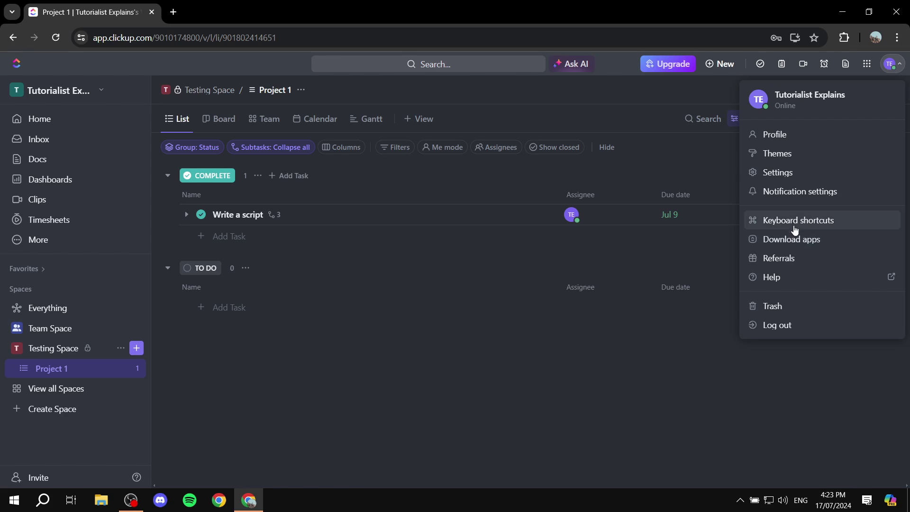
click(782, 174)
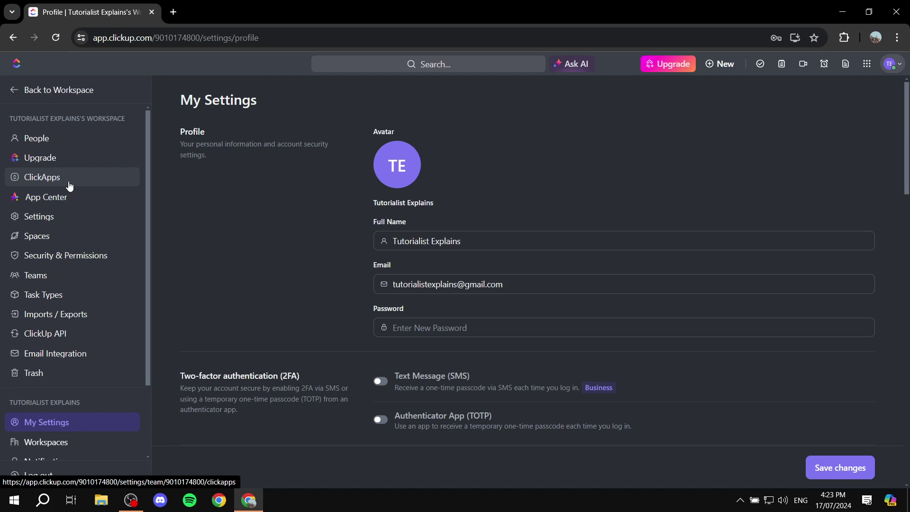
click(69, 186)
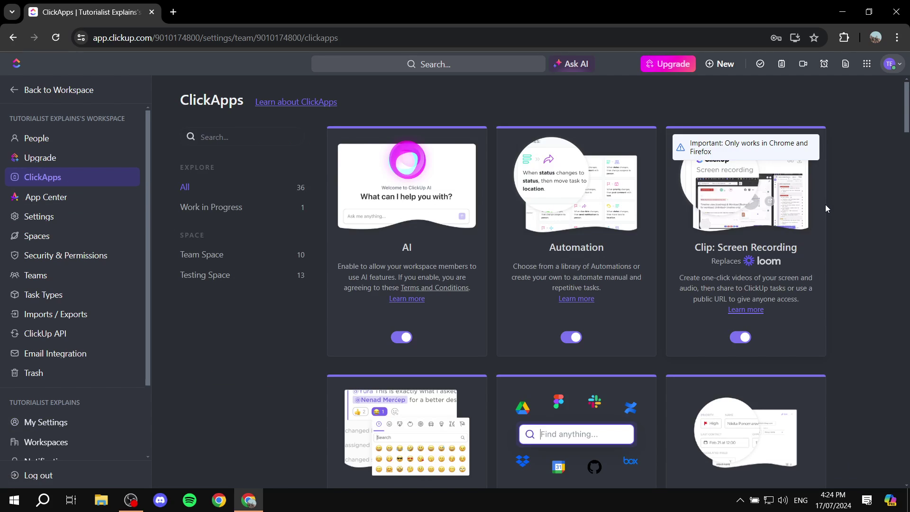
scroll(829, 209, down, 1)
scroll(829, 208, down, 2)
scroll(814, 251, down, 5)
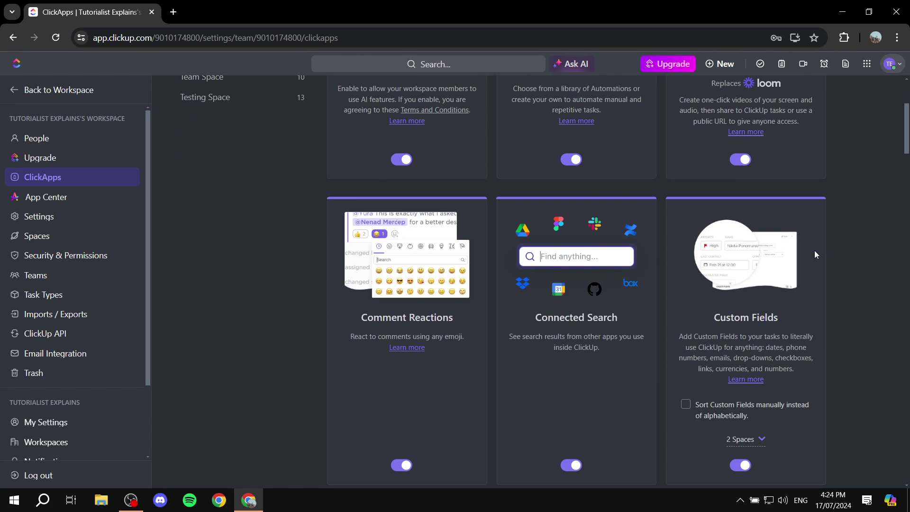
scroll(815, 252, down, 20)
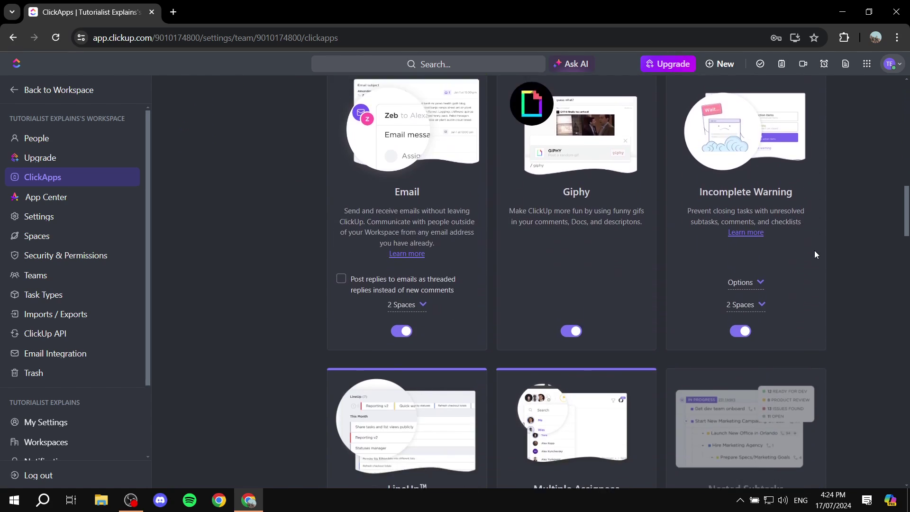
scroll(772, 255, down, 20)
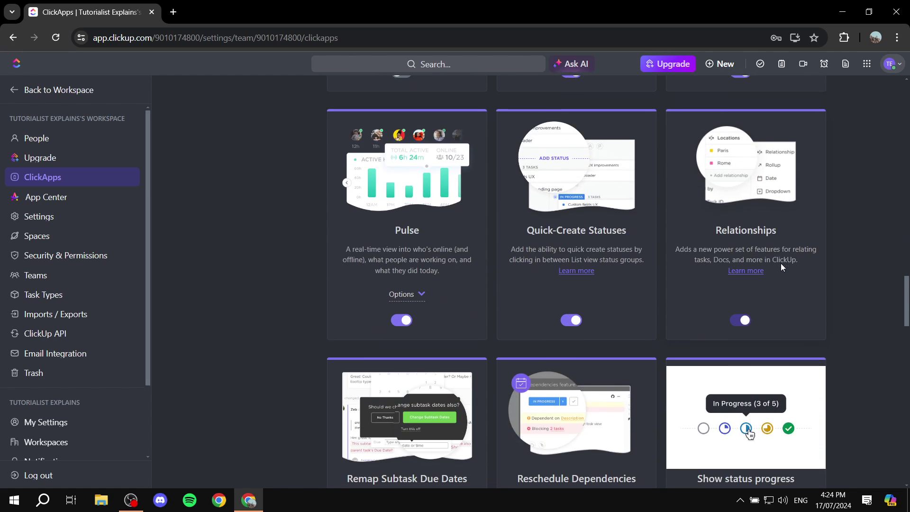
scroll(781, 265, down, 10)
scroll(663, 253, down, 10)
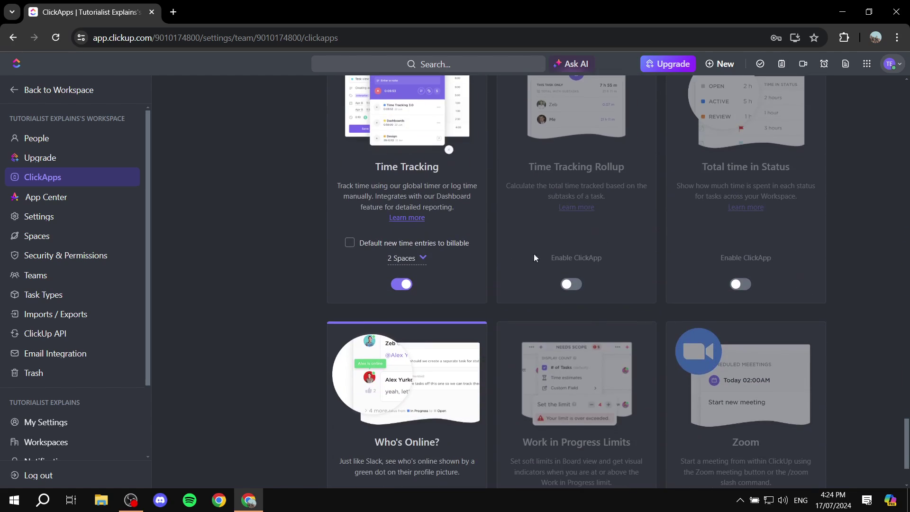
scroll(648, 280, down, 2)
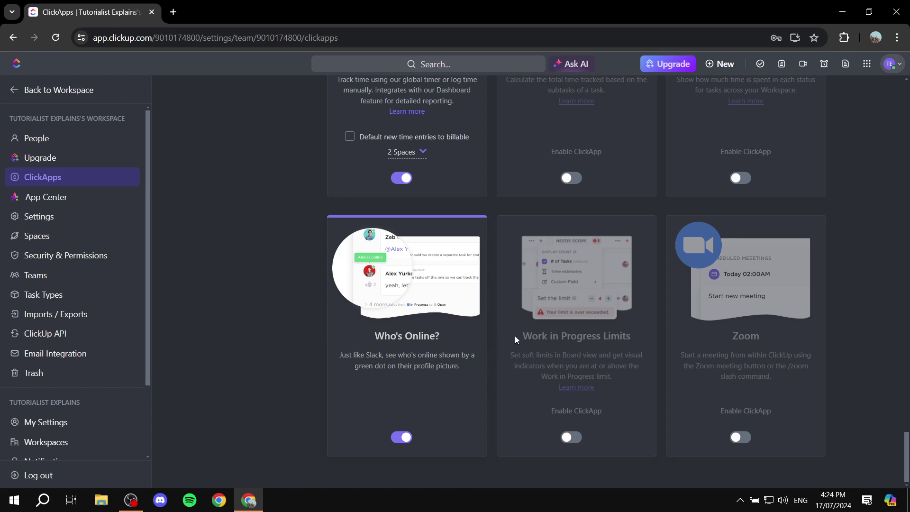
scroll(563, 331, up, 15)
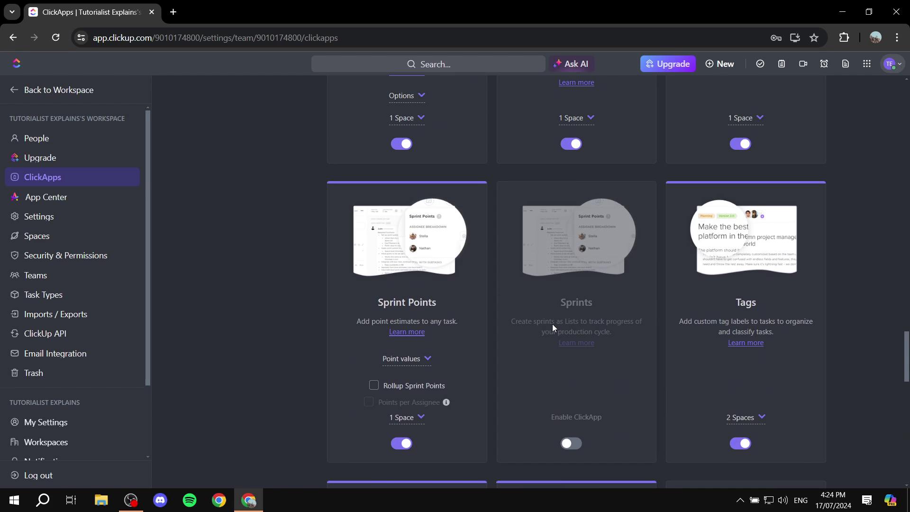
scroll(553, 323, up, 12)
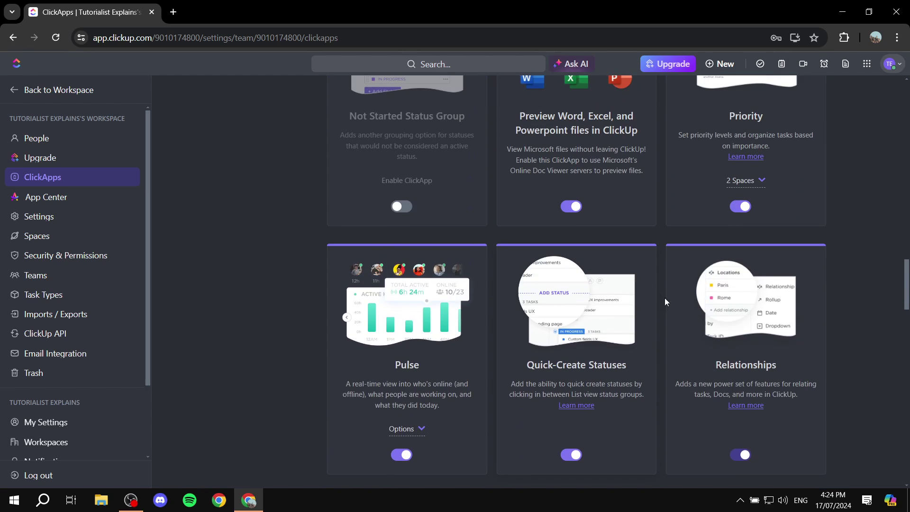
scroll(665, 302, up, 14)
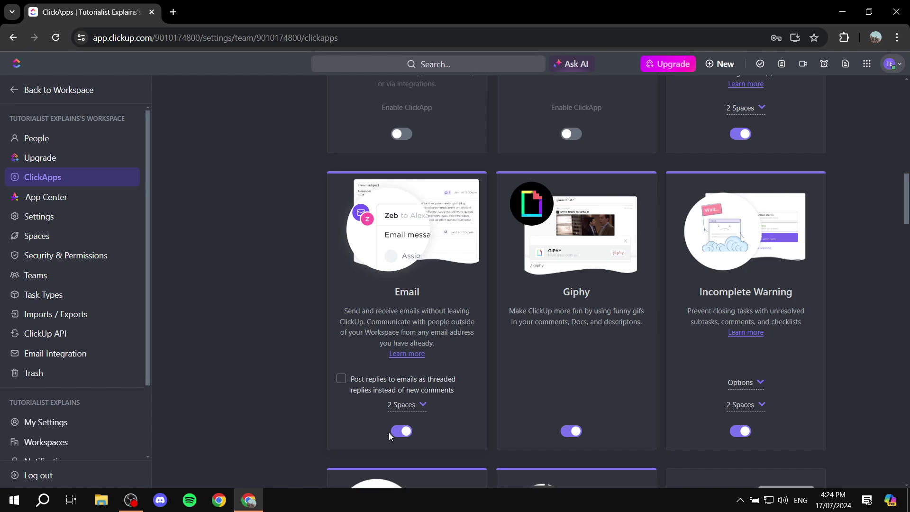
Keep Email enabled on its 2 Spaces and post email replies as threaded replies
click(404, 431)
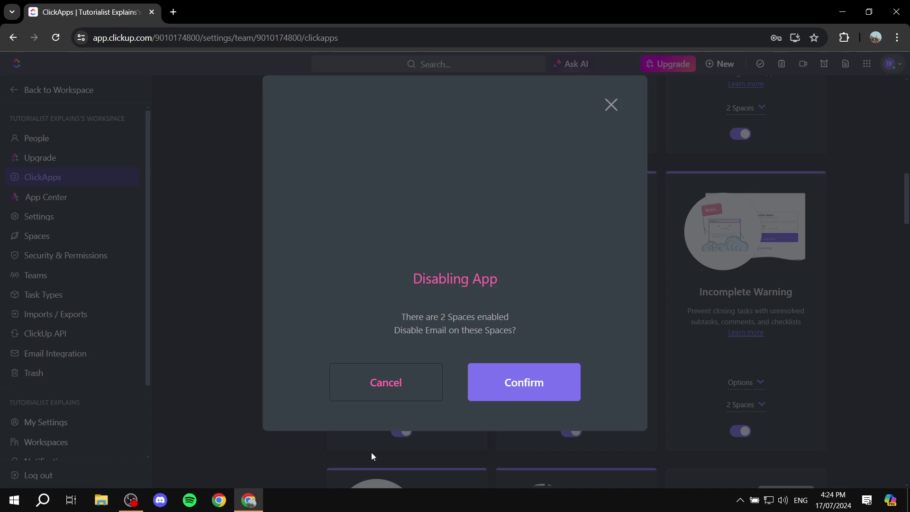
click(611, 105)
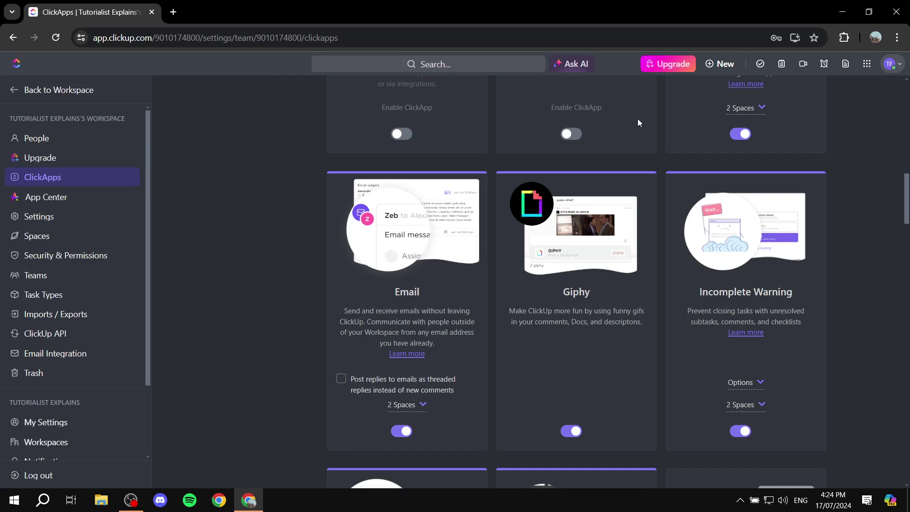
click(420, 405)
click(420, 406)
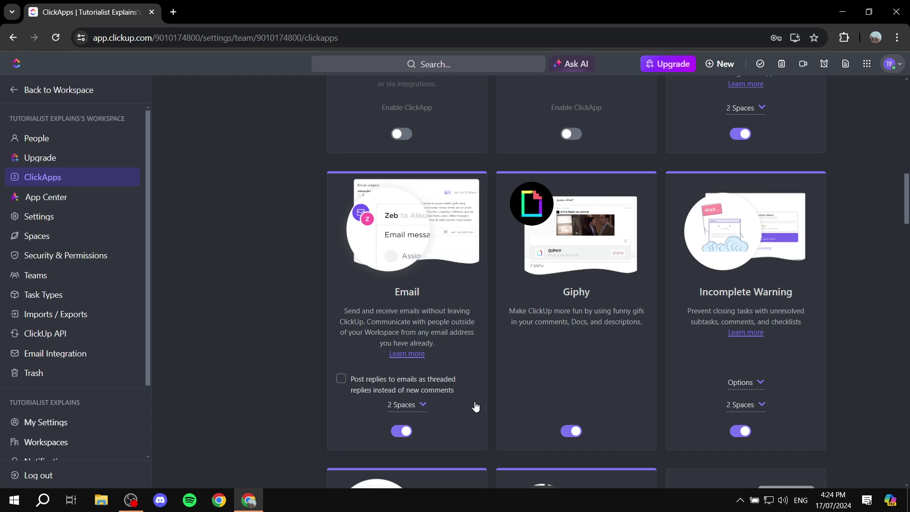
click(341, 378)
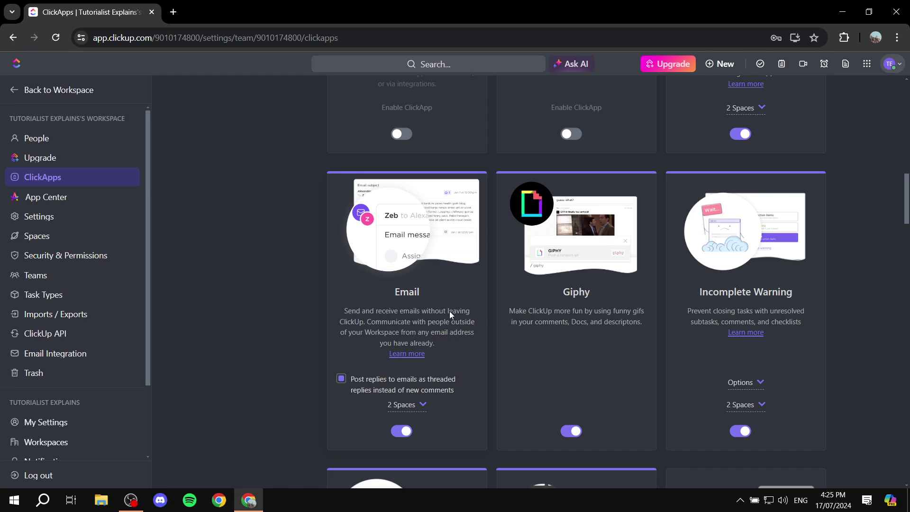
Go back to the workspace and open the Write a script task in Project 1
click(30, 90)
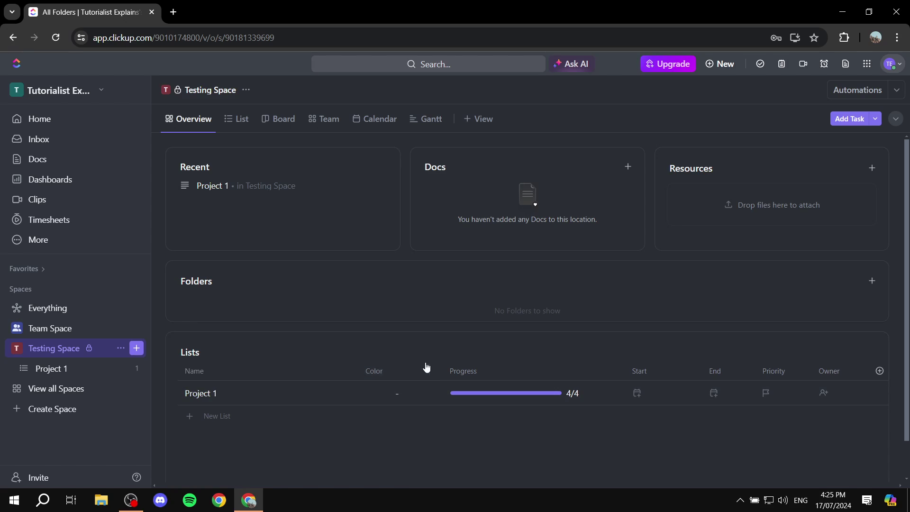
click(50, 368)
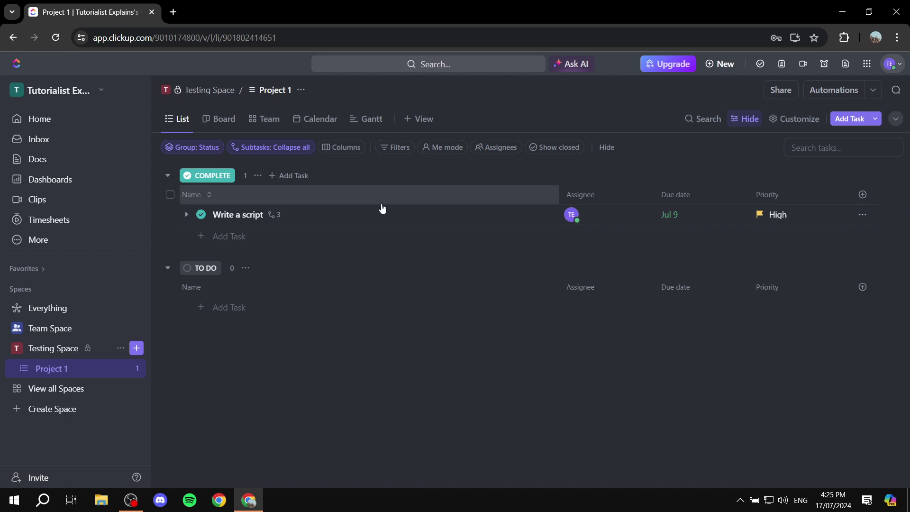
click(325, 219)
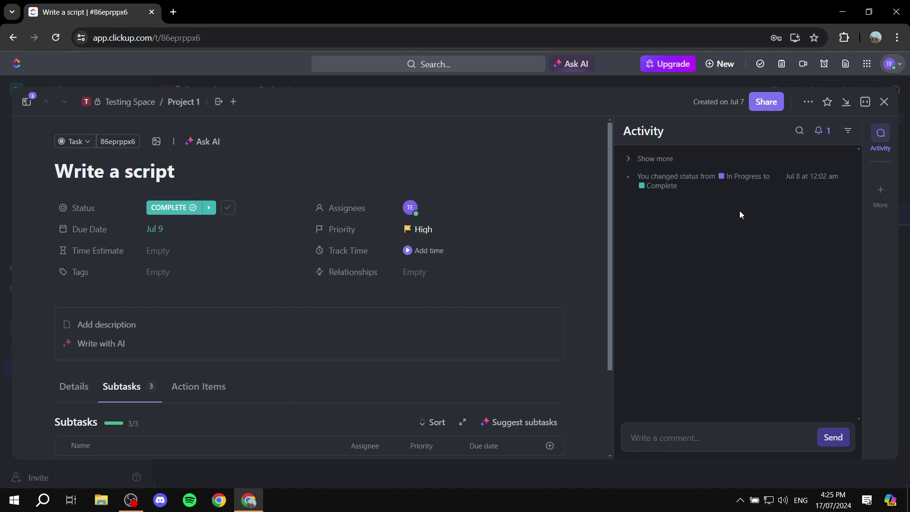
Post a short comment in the Write a script task's Activity box
click(687, 433)
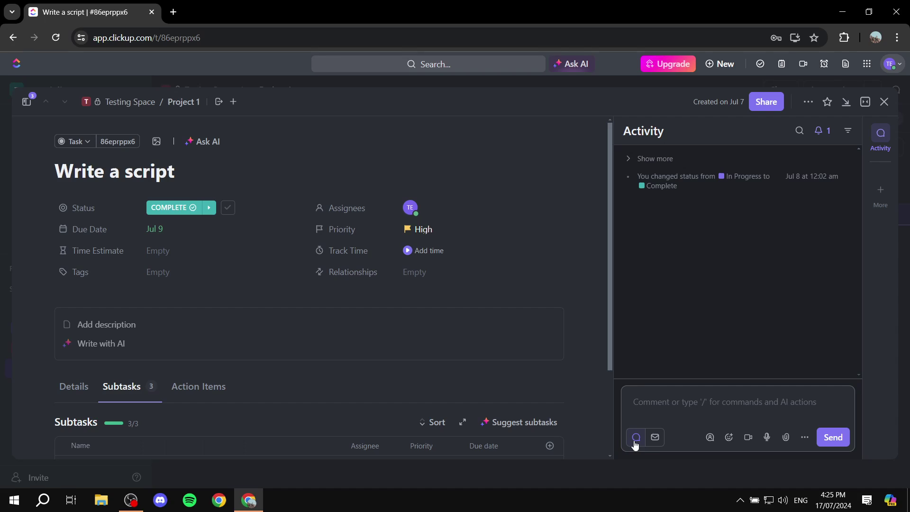
text(Hello)
key(BackSpace)
key(BackSpace)
key(BackSpace)
key(BackSpace)
key(BackSpace)
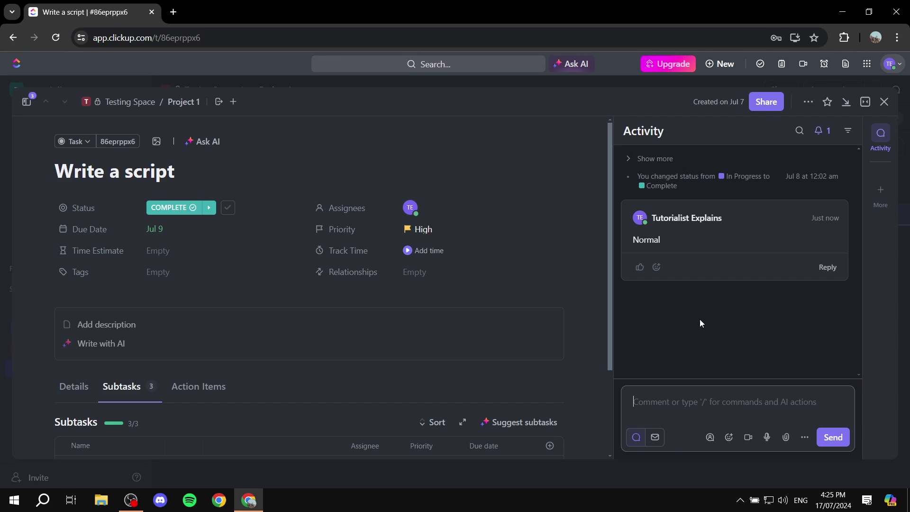
Start an email from the task, check the From account, and add the recipient's e-mail address
click(655, 438)
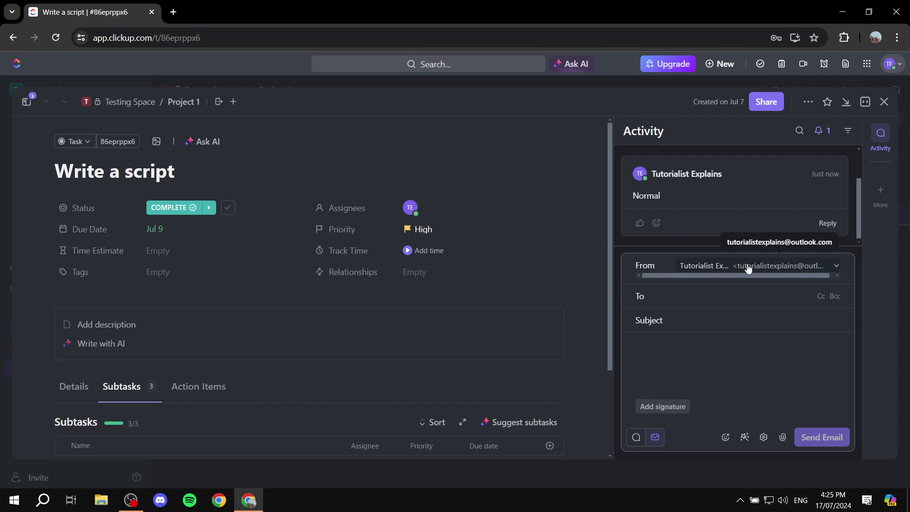
click(834, 267)
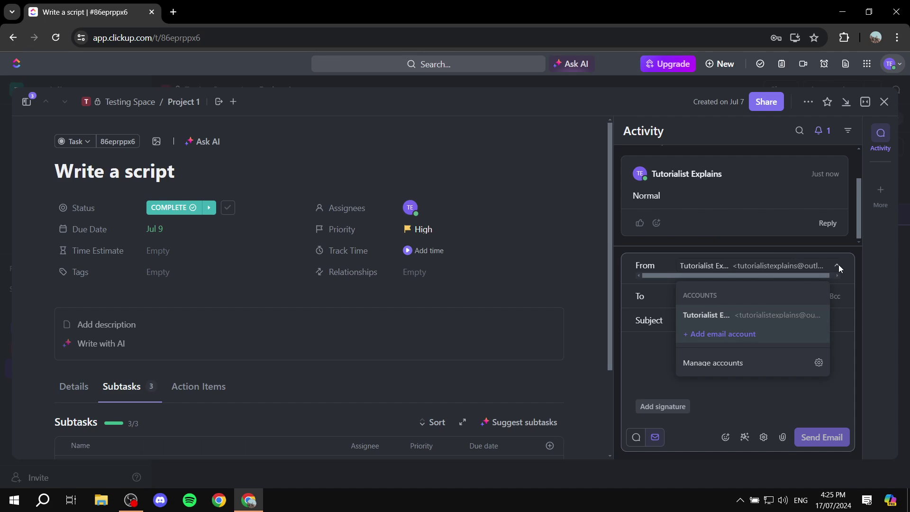
click(838, 264)
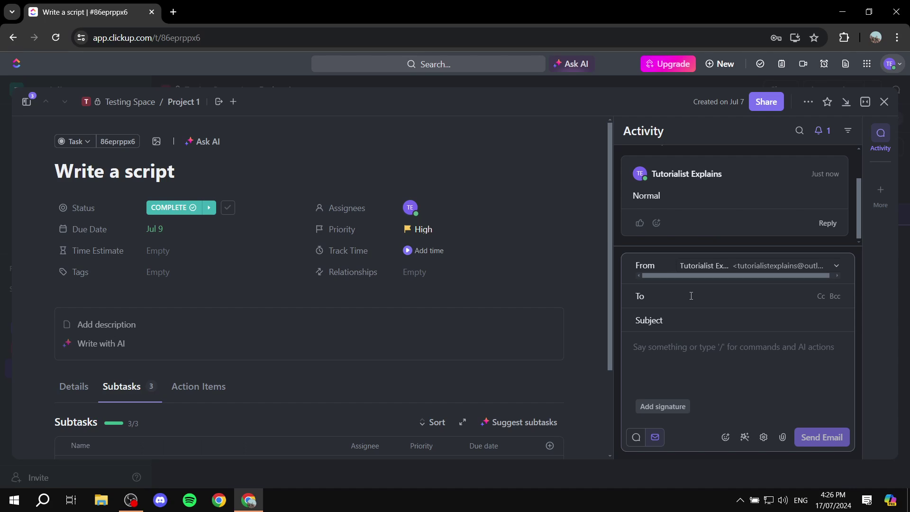
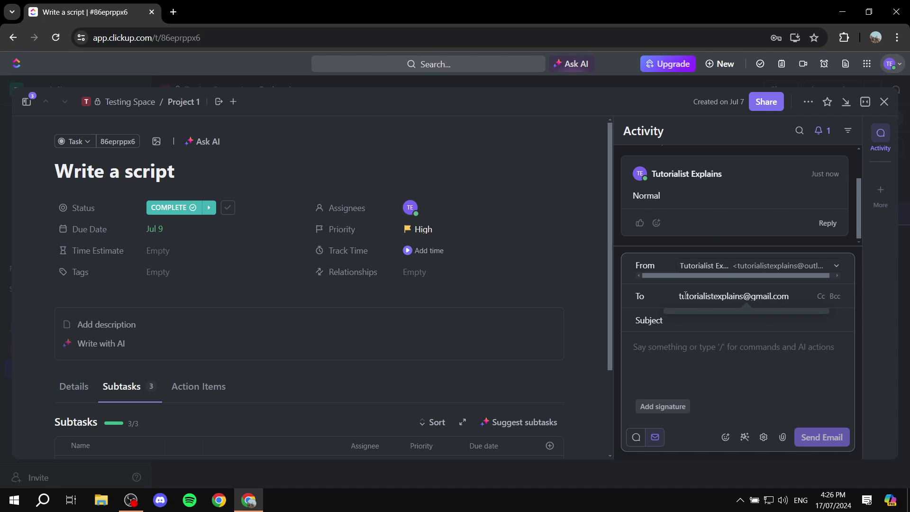
key(Return)
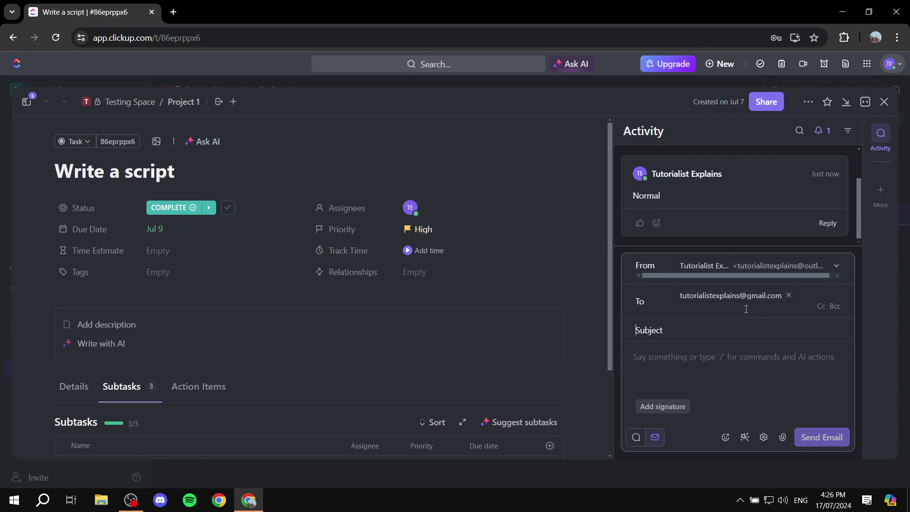
Fill in the subject 'Test' and the body 'More testing'
click(700, 339)
text(Test)
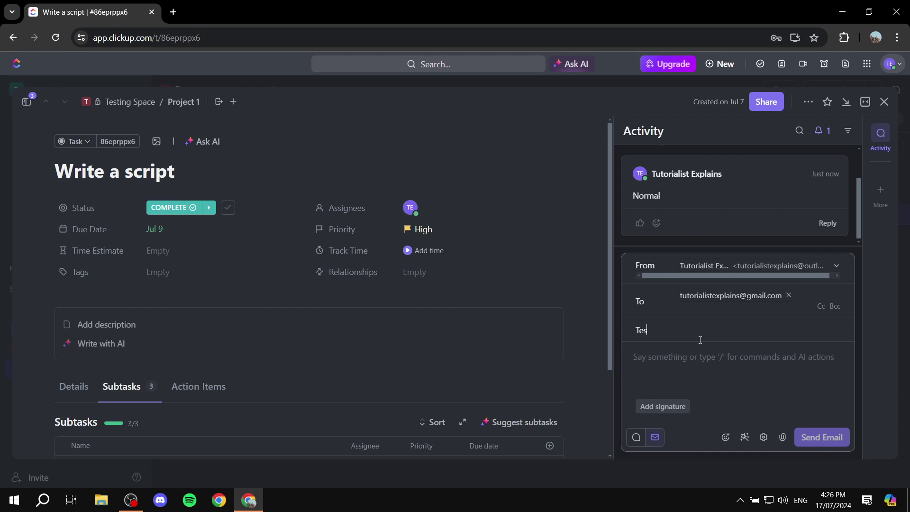
click(752, 377)
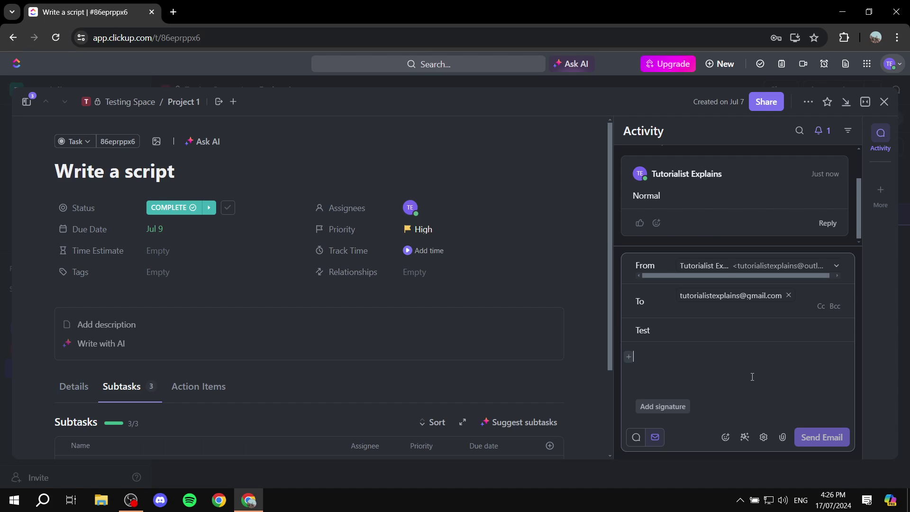
text(More test)
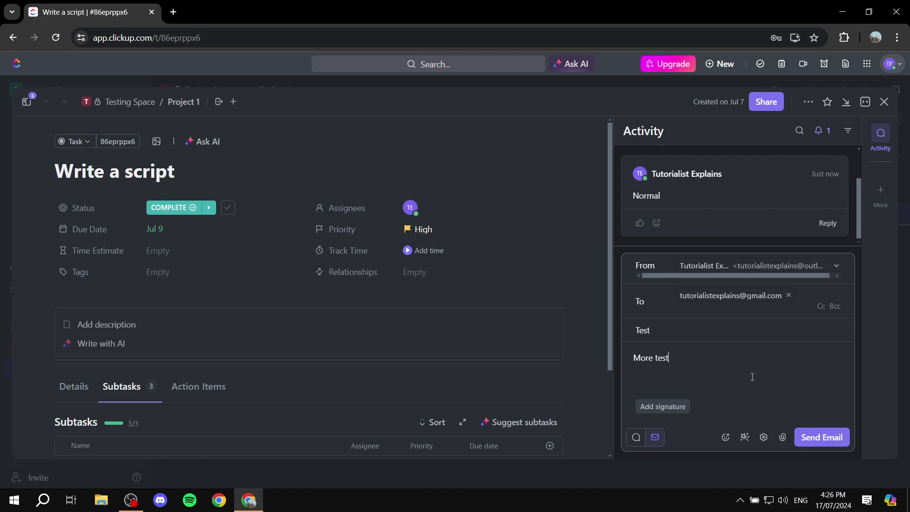
text(ing)
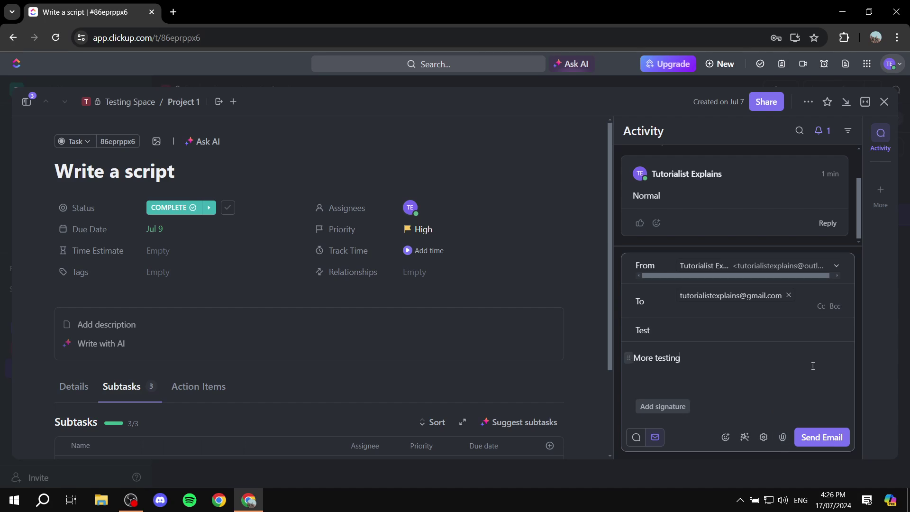
Send the 'Test' email and close the task to return to Project 1
click(810, 437)
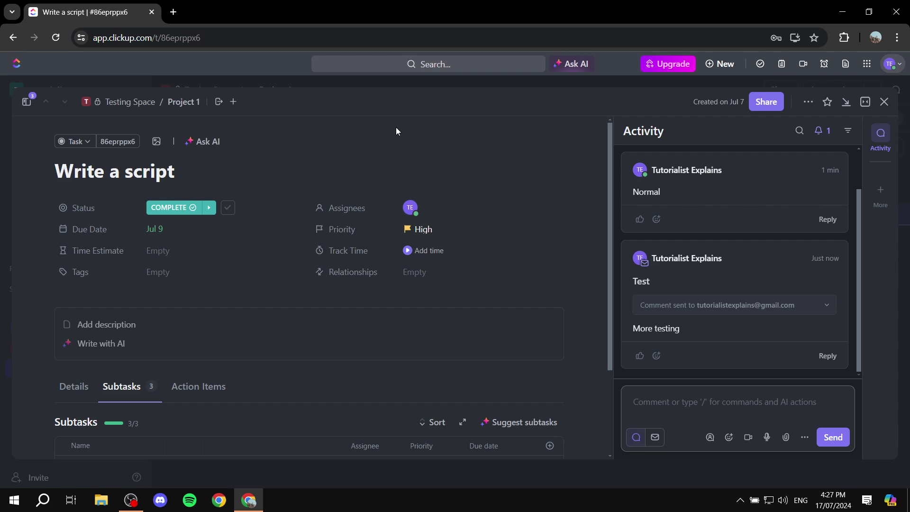
click(883, 102)
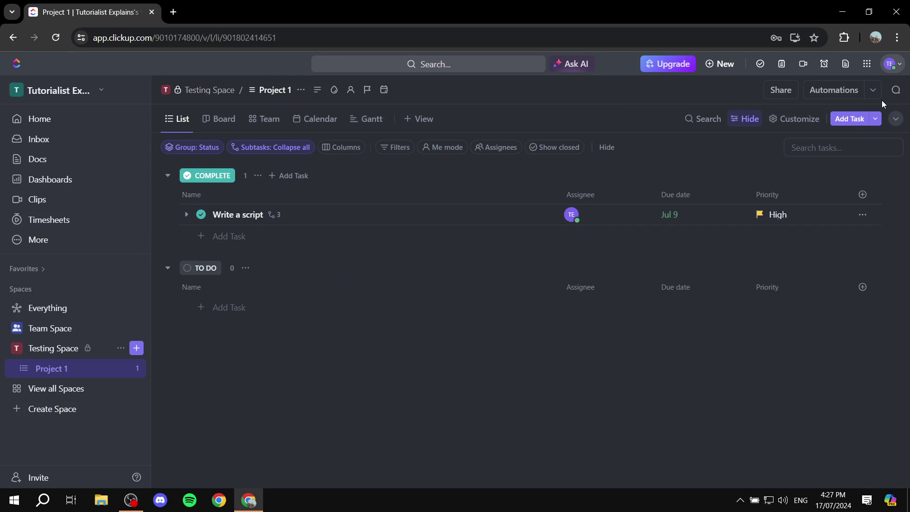